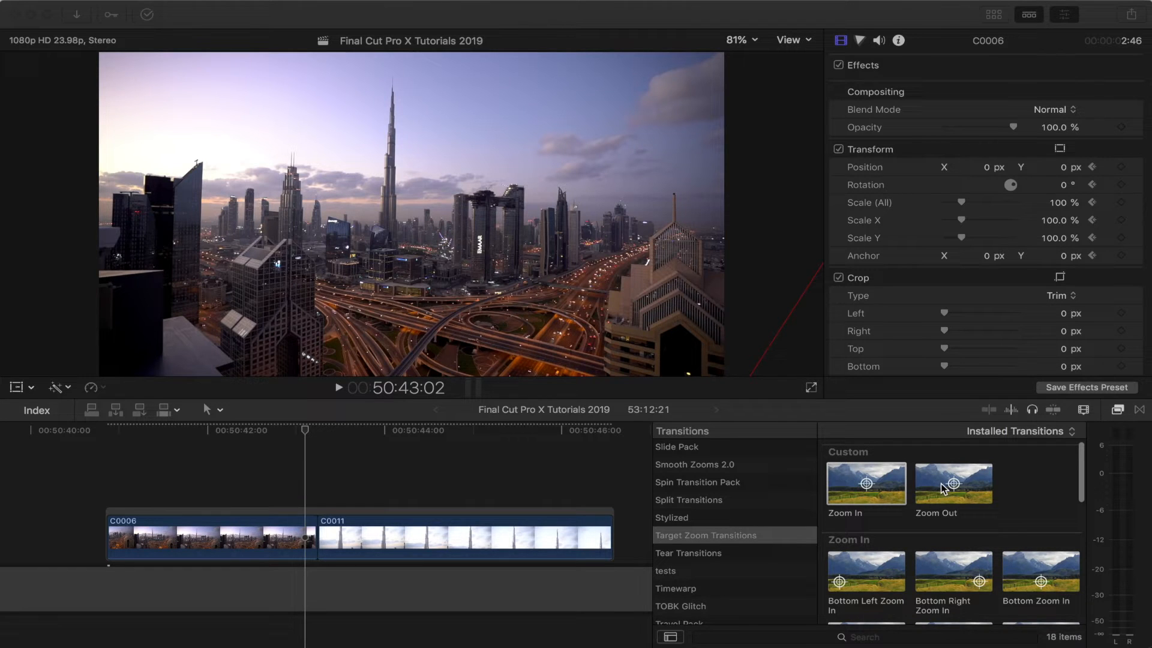
Step: Apply the Zoom In transition from Target Zoom Transitions to the edit point between clips C0006 and C0011
scroll(956, 494, "down", 2)
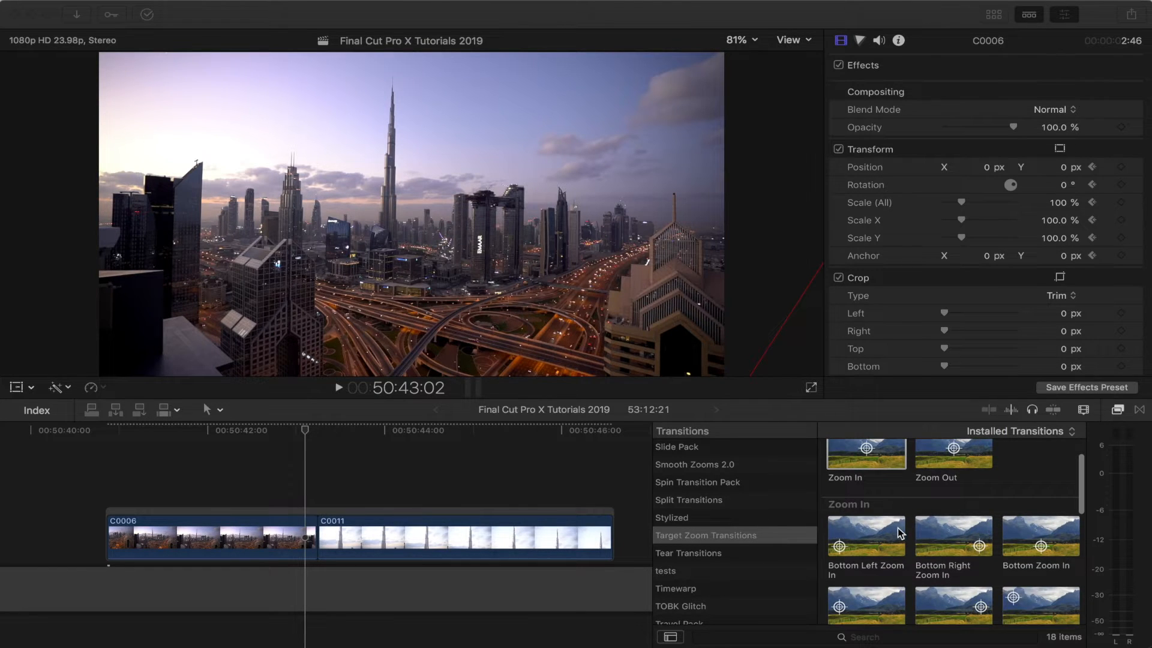
scroll(898, 527, "down", 7)
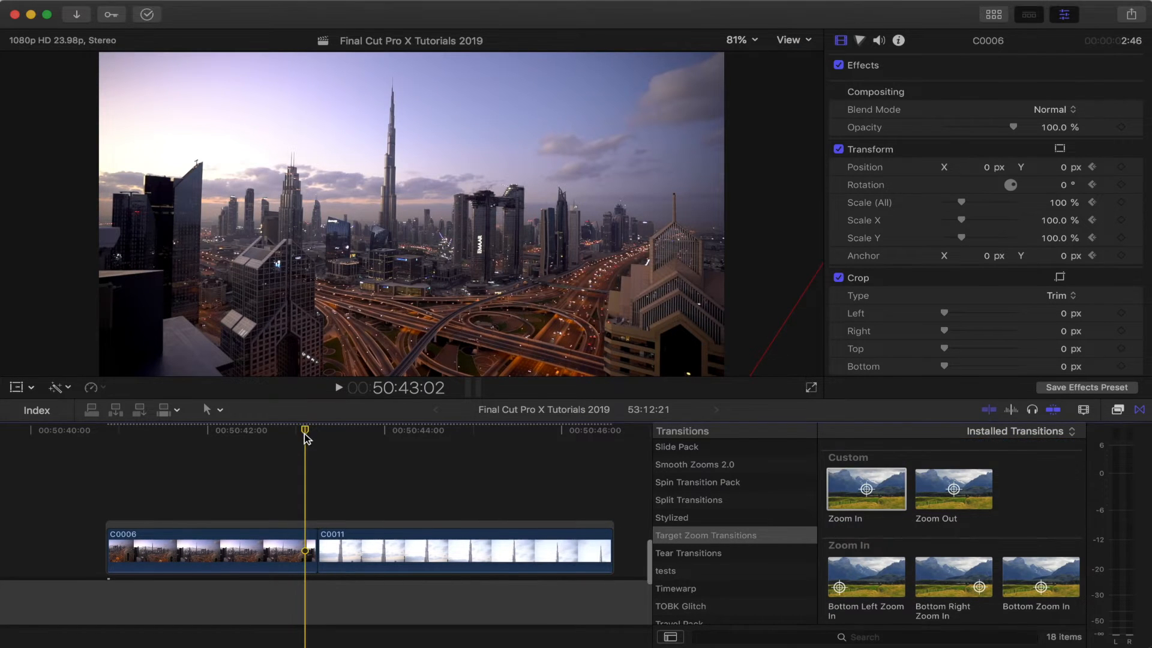
scroll(305, 434, "down", 1)
left_click_drag(304, 433, 296, 434)
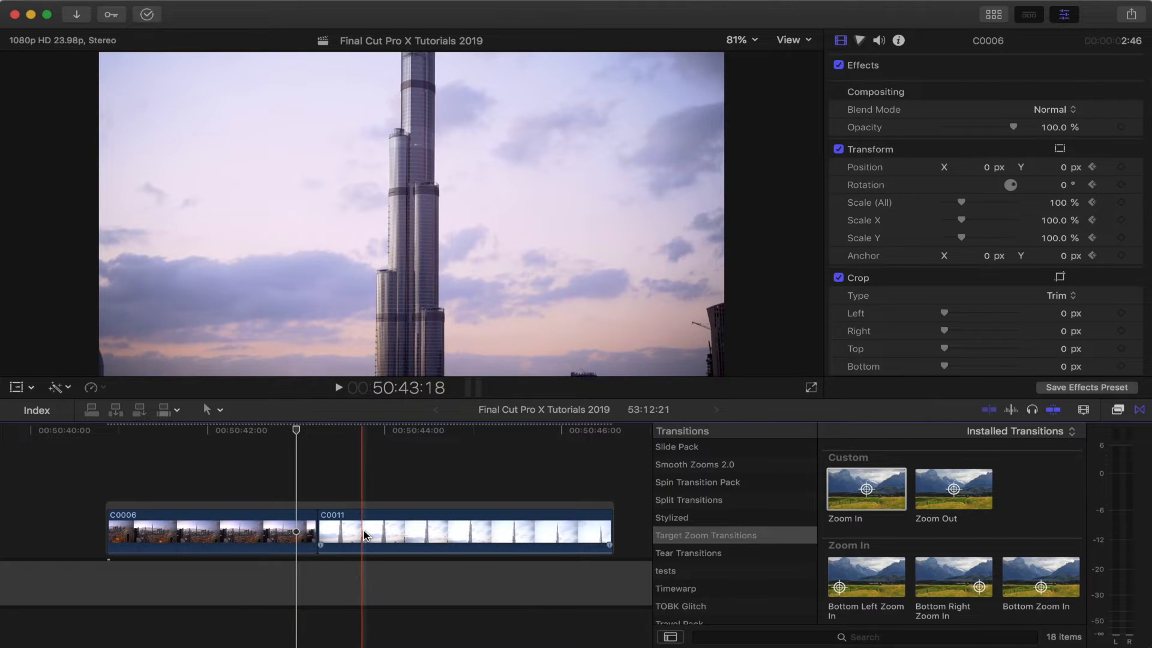
left_click(313, 528)
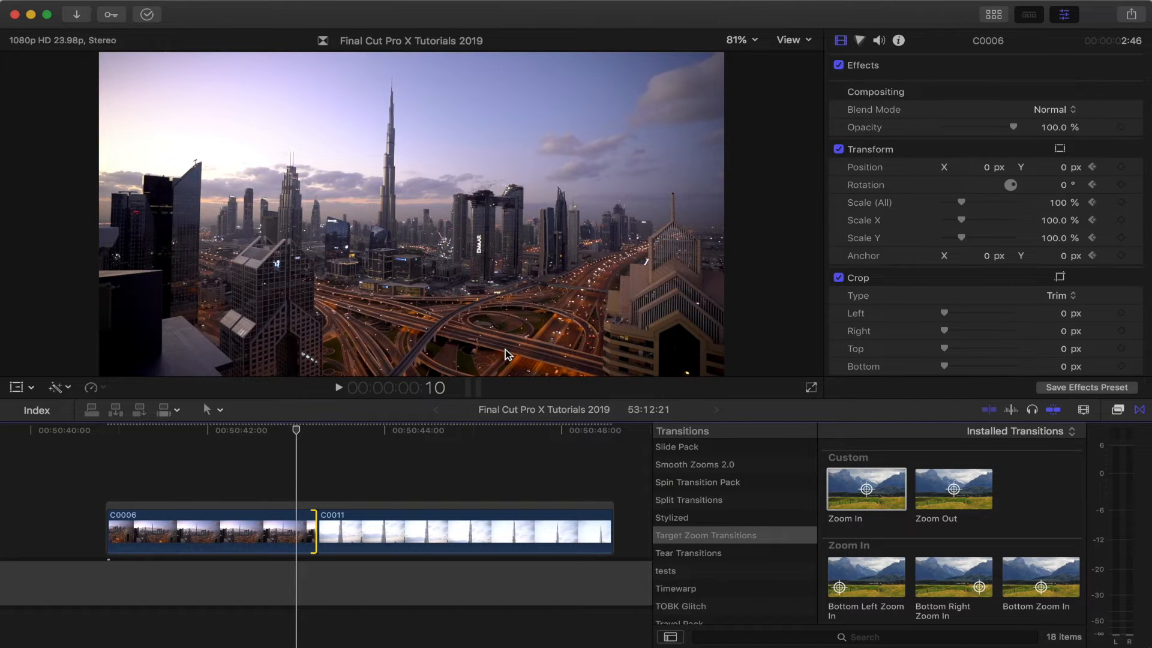
left_click_drag(866, 491, 317, 532)
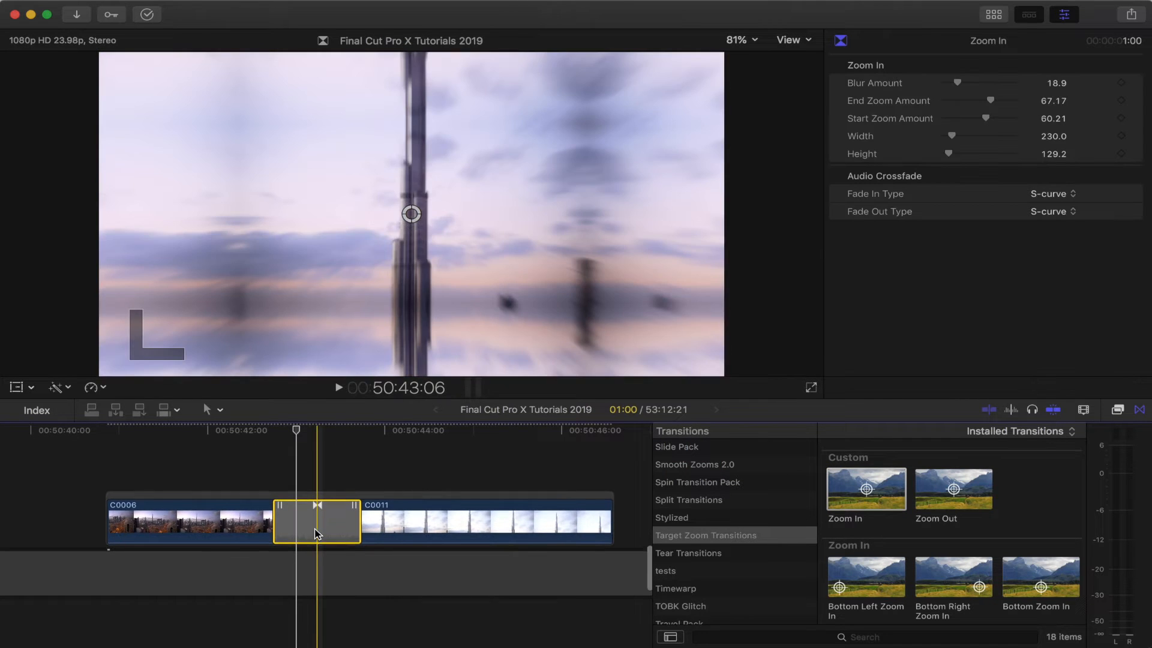
Step: Lengthen the transition and move its zoom target onto the tallest tower in the skyline
left_click_drag(274, 528, 245, 532)
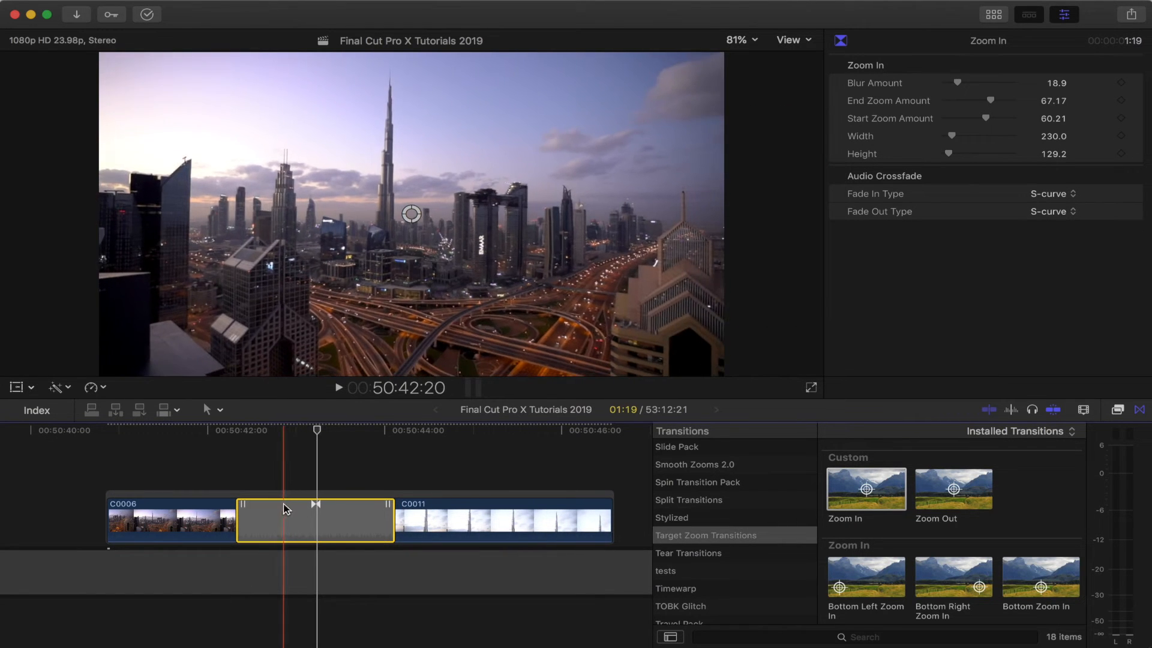
left_click(277, 432)
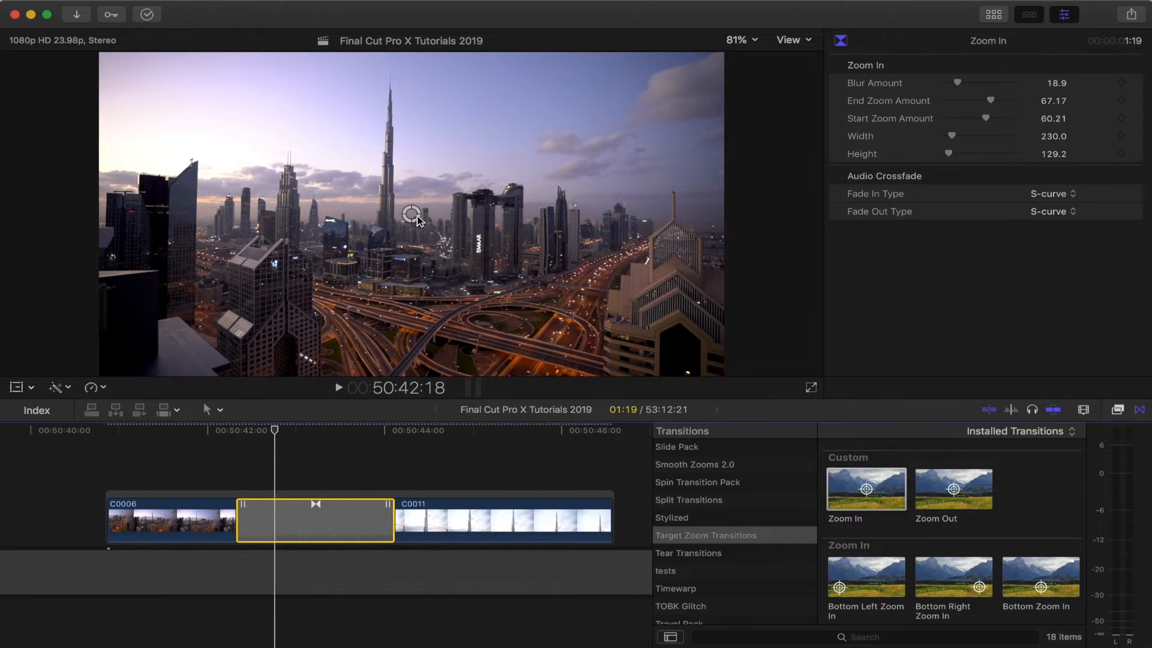
left_click_drag(413, 216, 389, 167)
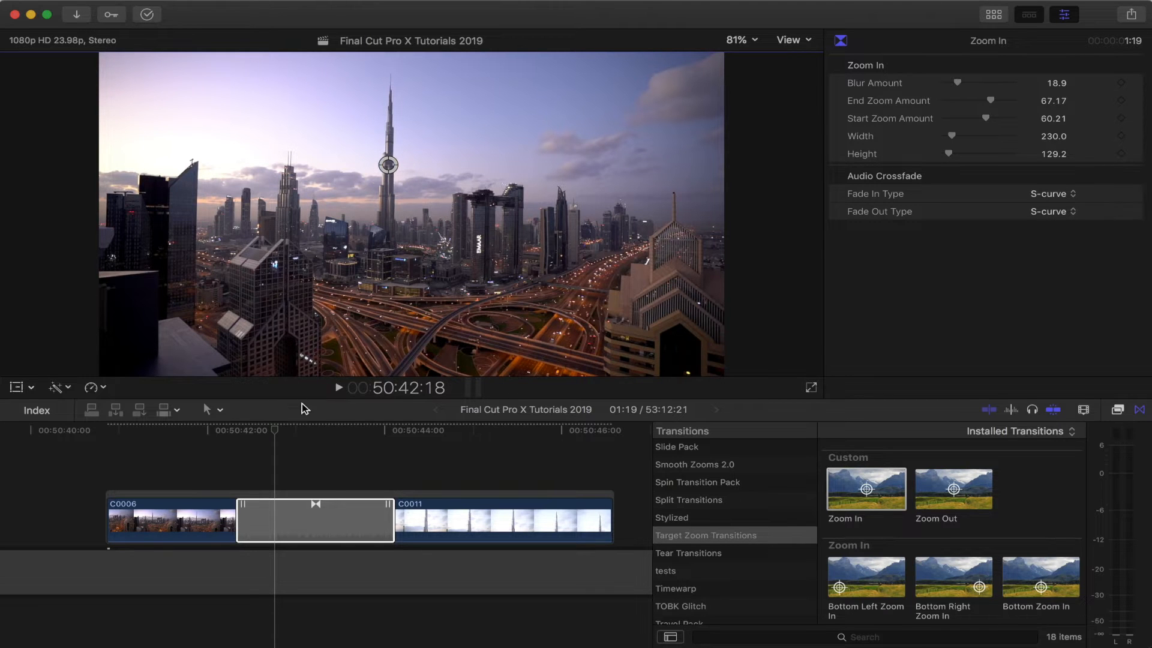
Step: Play and step frame by frame through the transition to inspect the zoom effect
left_click(246, 435)
key("space")
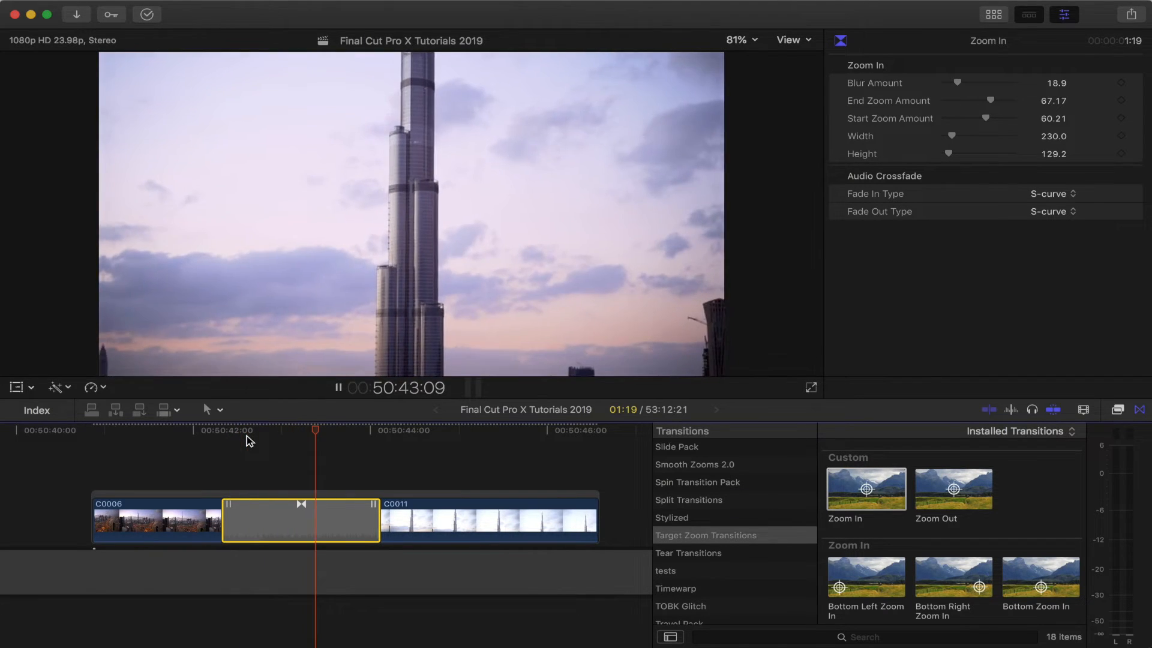
left_click(246, 435)
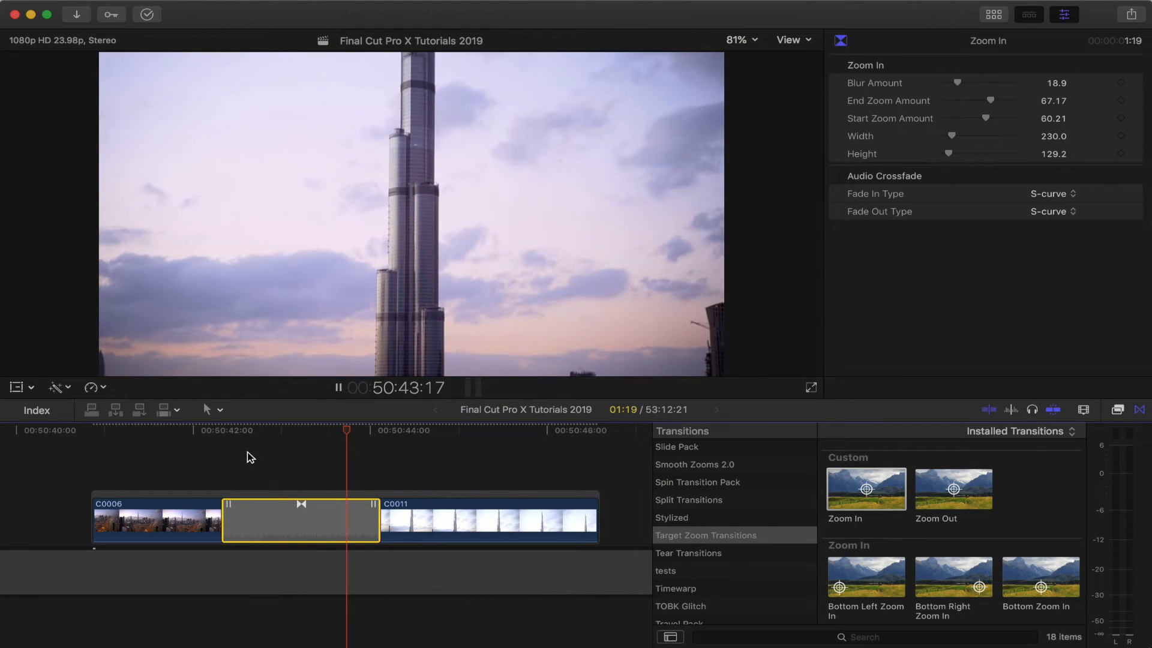
key("space")
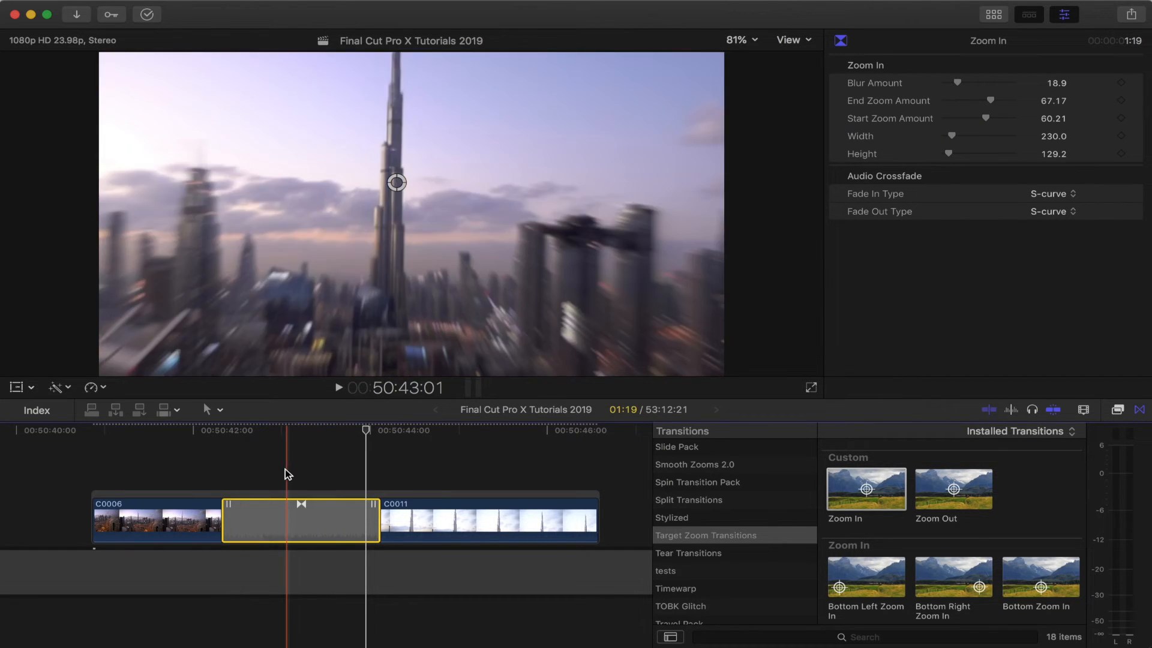
scroll(299, 440, "left", 2)
left_click(339, 432)
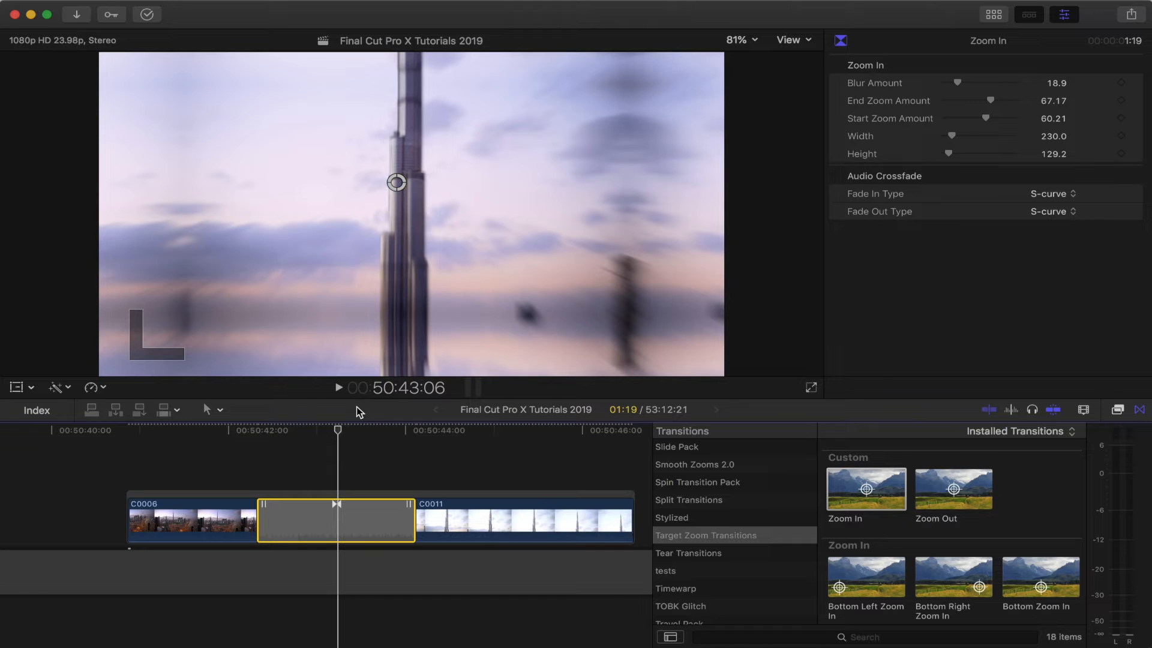
key("Left")
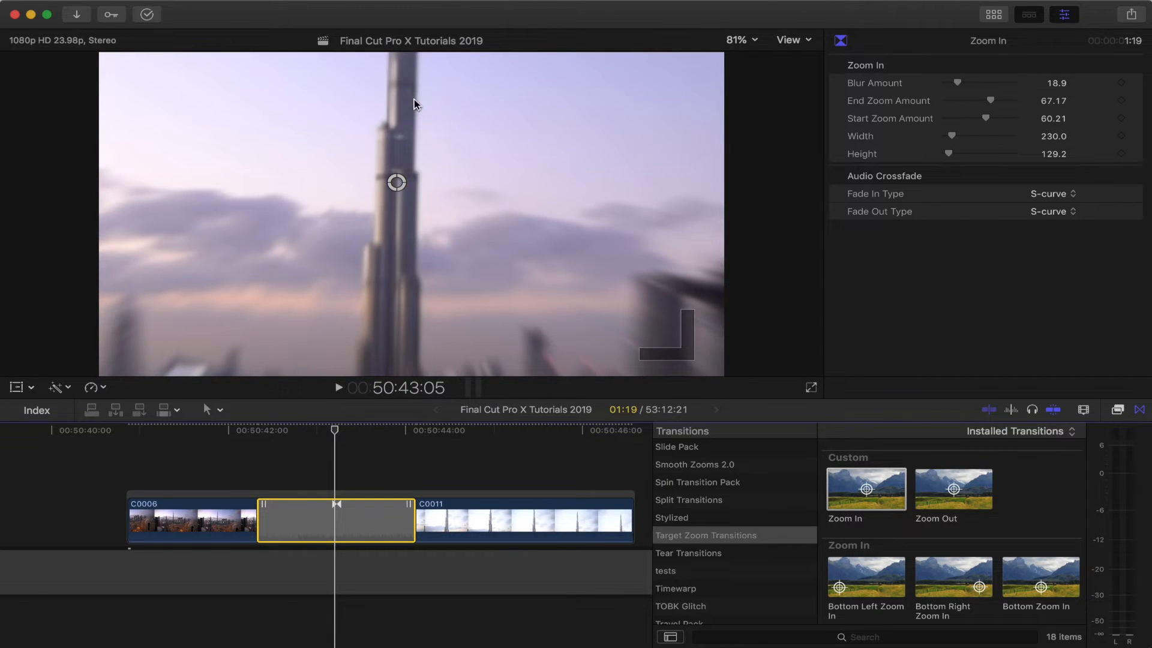
key("Right")
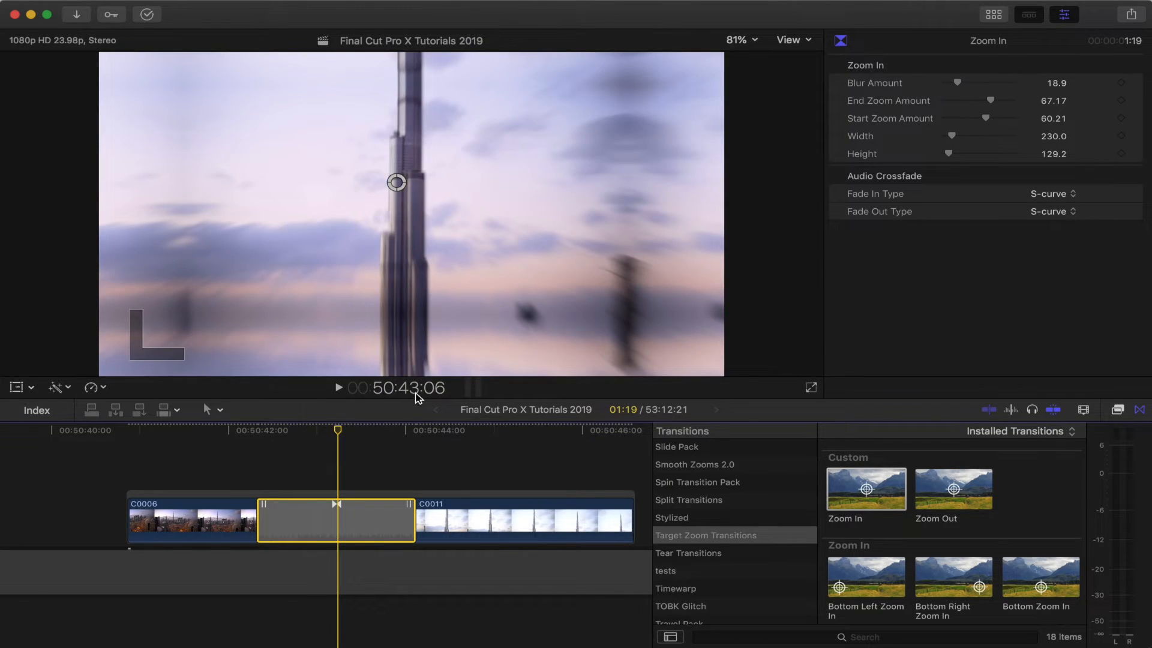
key("Left")
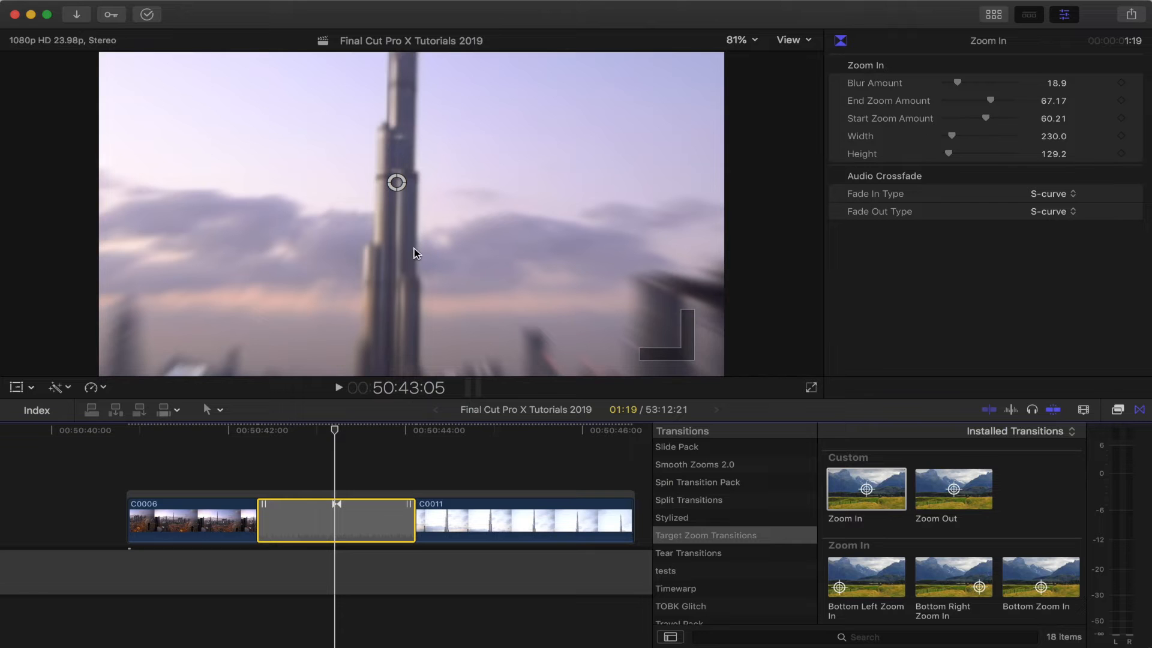
key("Right")
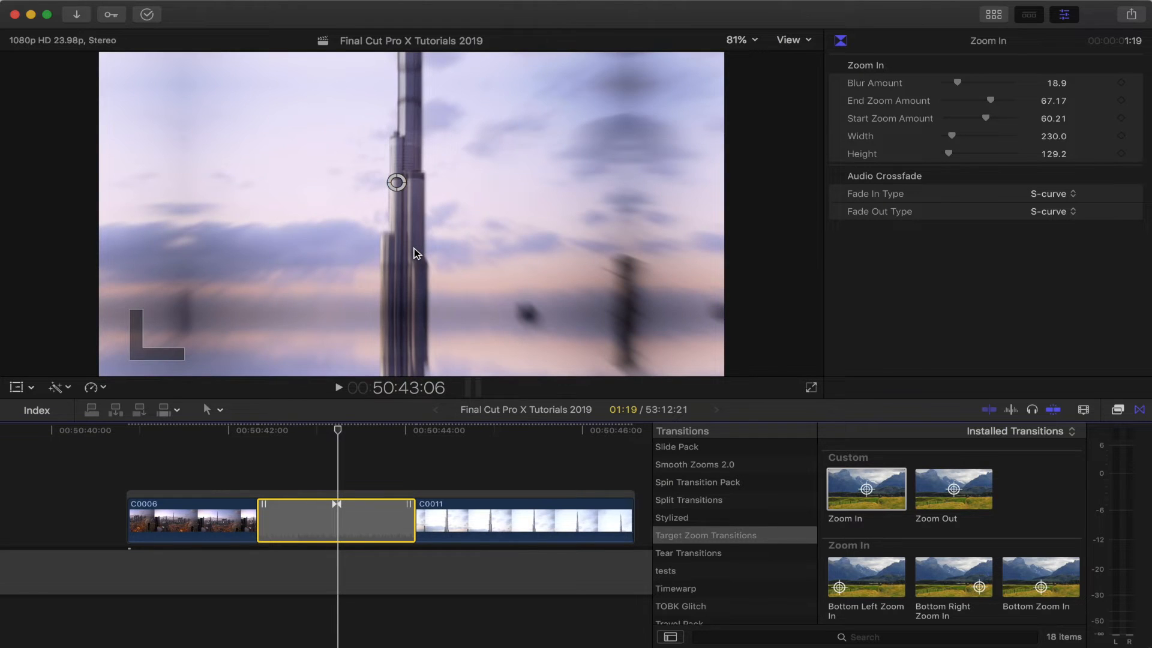
key("Left")
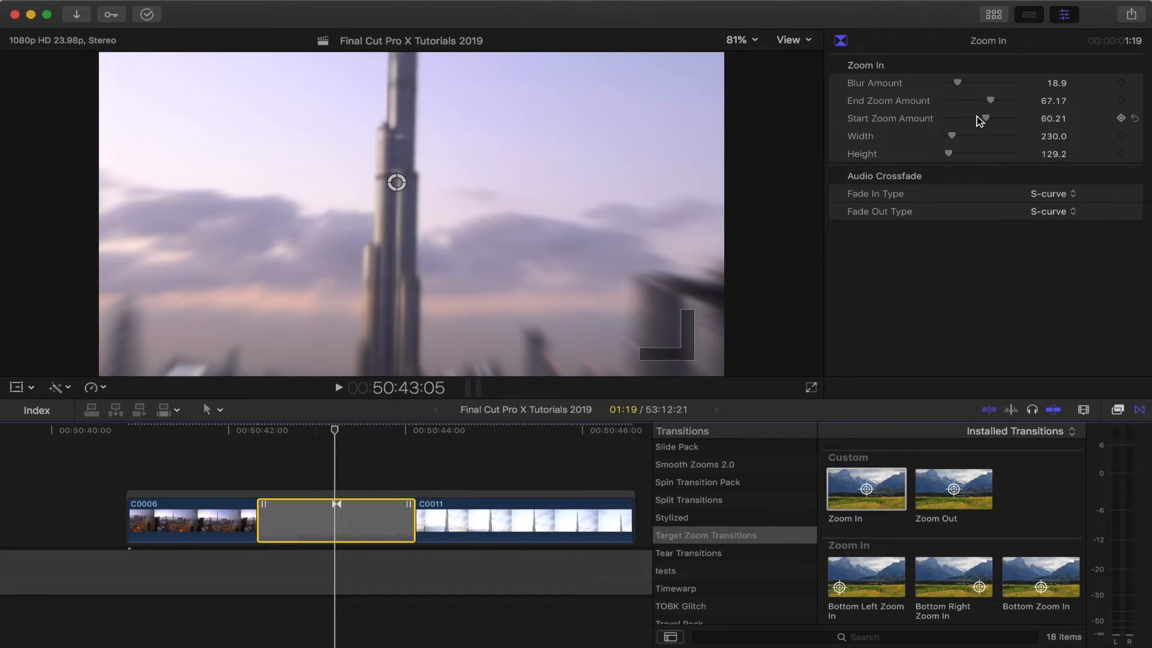
Step: Lower the transition's Start Zoom Amount to about 39.83
left_click_drag(988, 124, 971, 117)
key("Right")
key("Left")
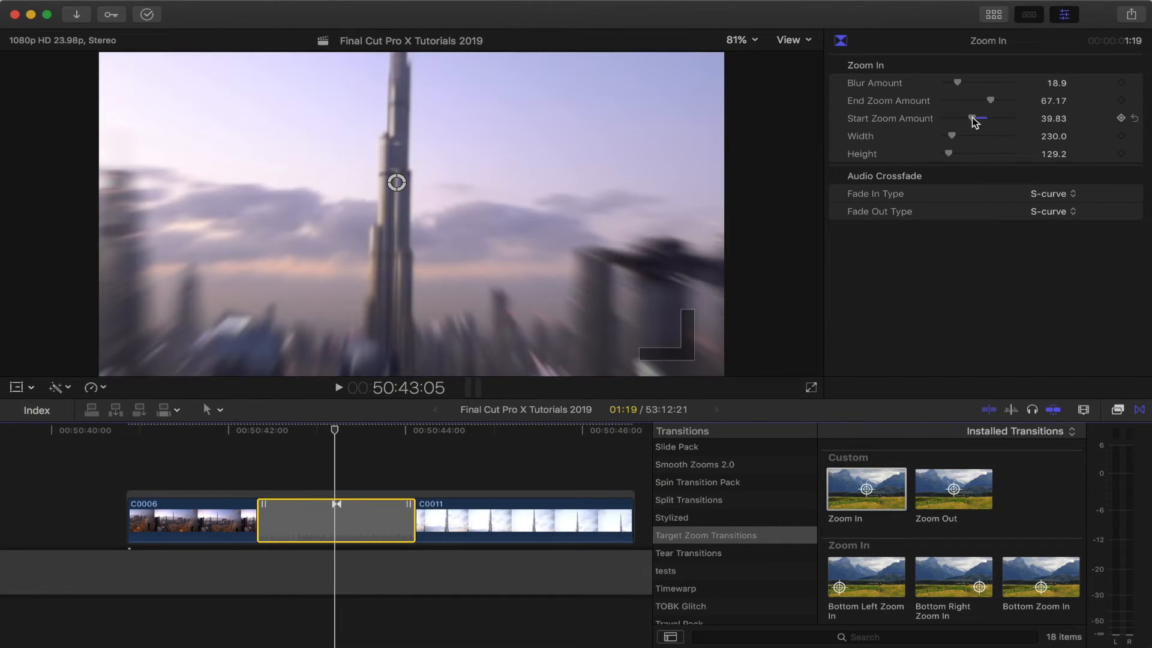
key("Left")
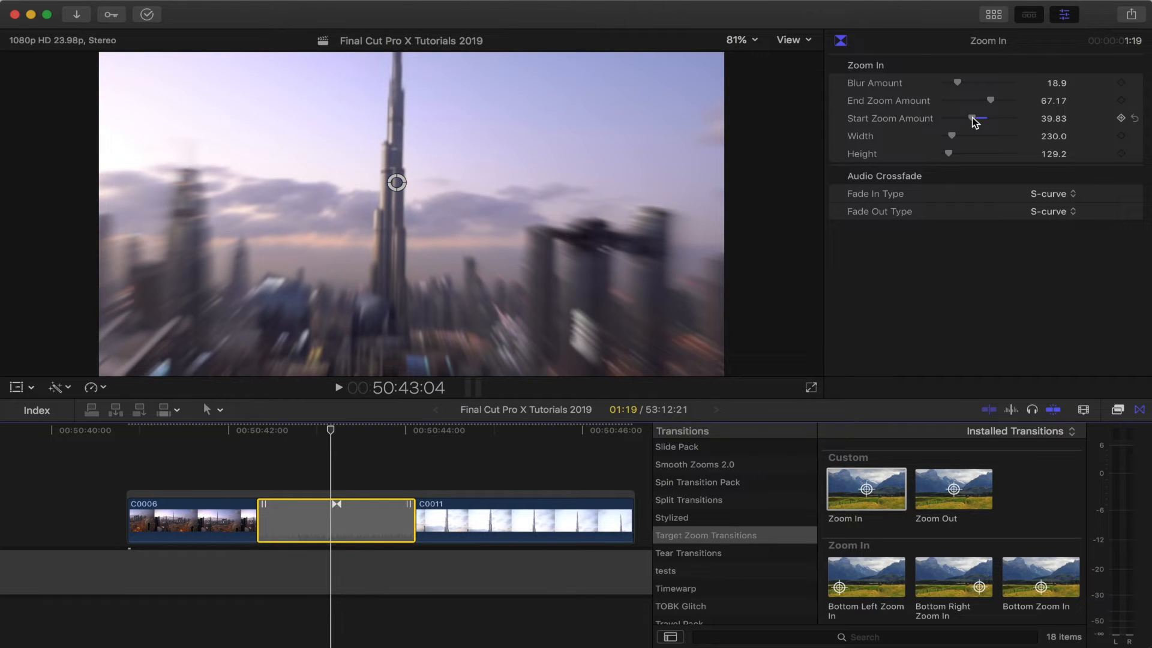
key("Left")
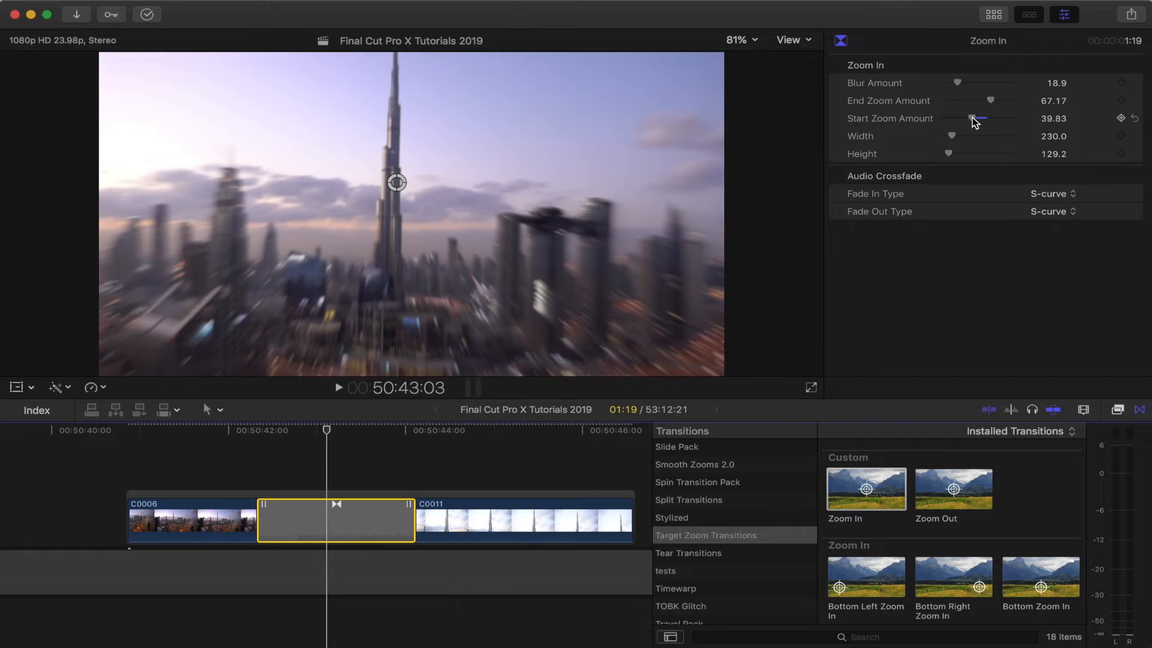
Step: Set the Start Zoom Amount to about 29.99 and the End Zoom Amount to about 74.83
left_click_drag(972, 118, 965, 119)
left_click_drag(991, 100, 995, 101)
key("Right")
key("Right")
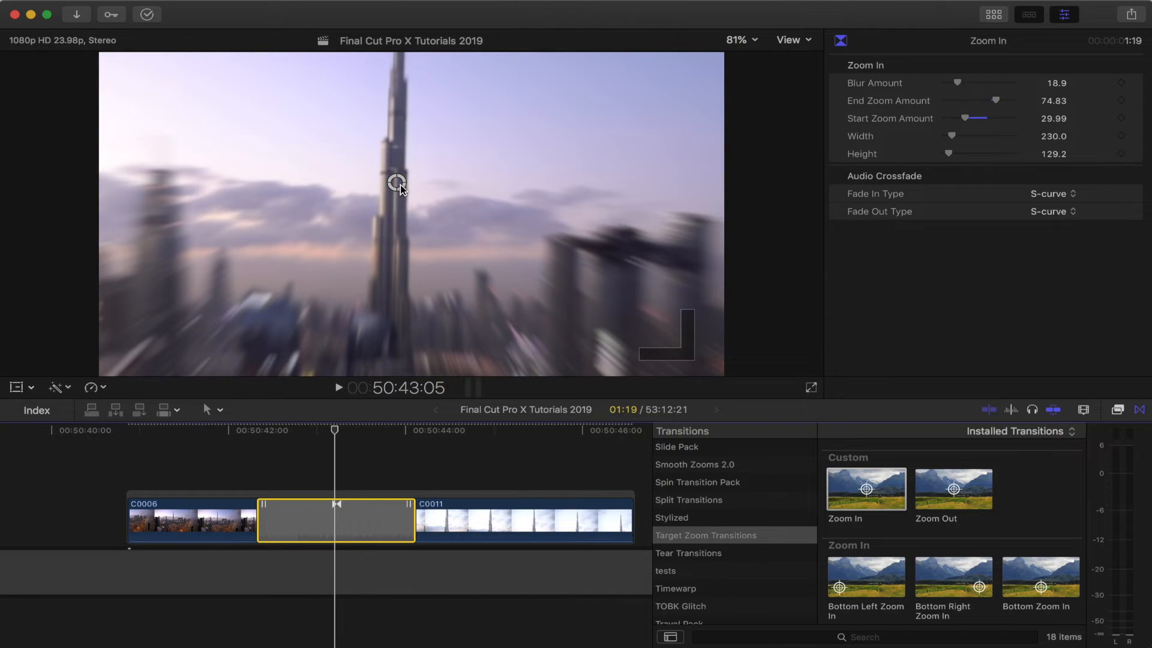
Step: Step back and forth through the transition frames to check the zoom
key("Right")
key("Left")
key("Left")
key("Left")
key("Left")
key("Right")
key("Right")
key("Right")
key("Right")
key("Right")
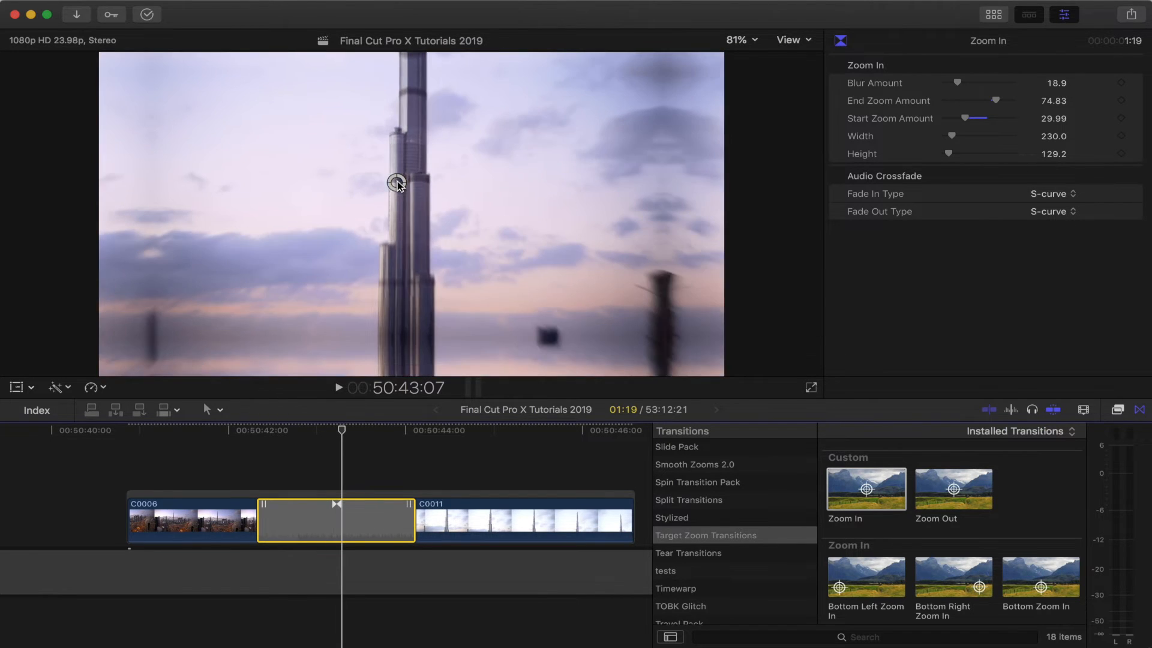
key("Left")
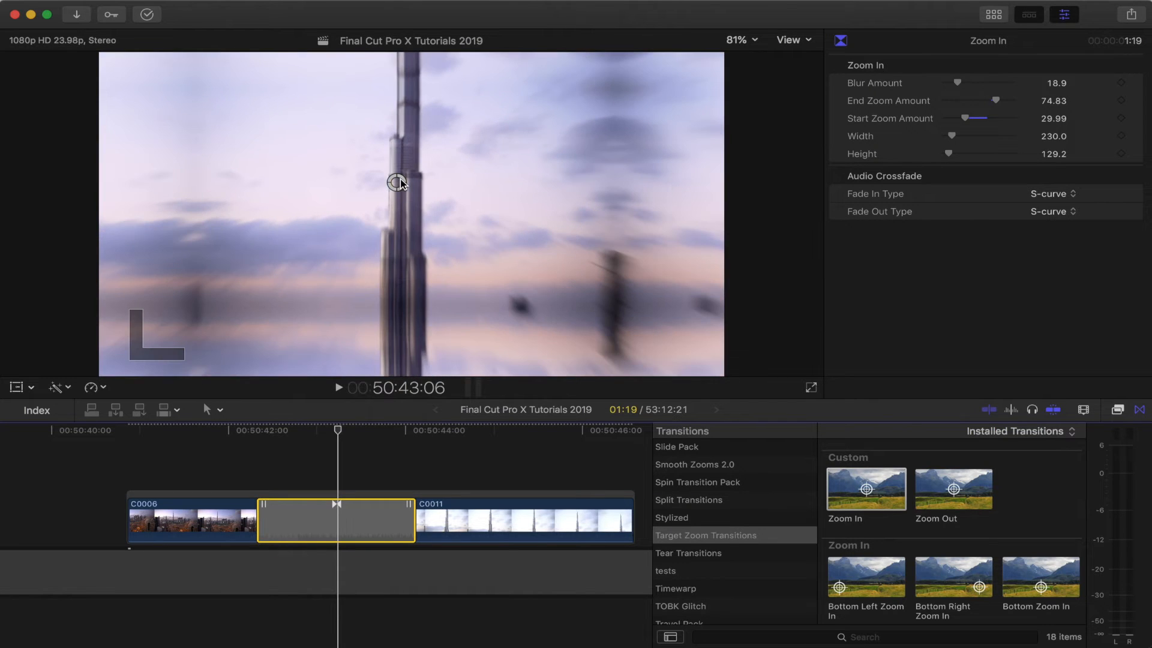
key("Left")
Step: Nudge the zoom target slightly on the tower while stepping through the transition frames
left_click(396, 183)
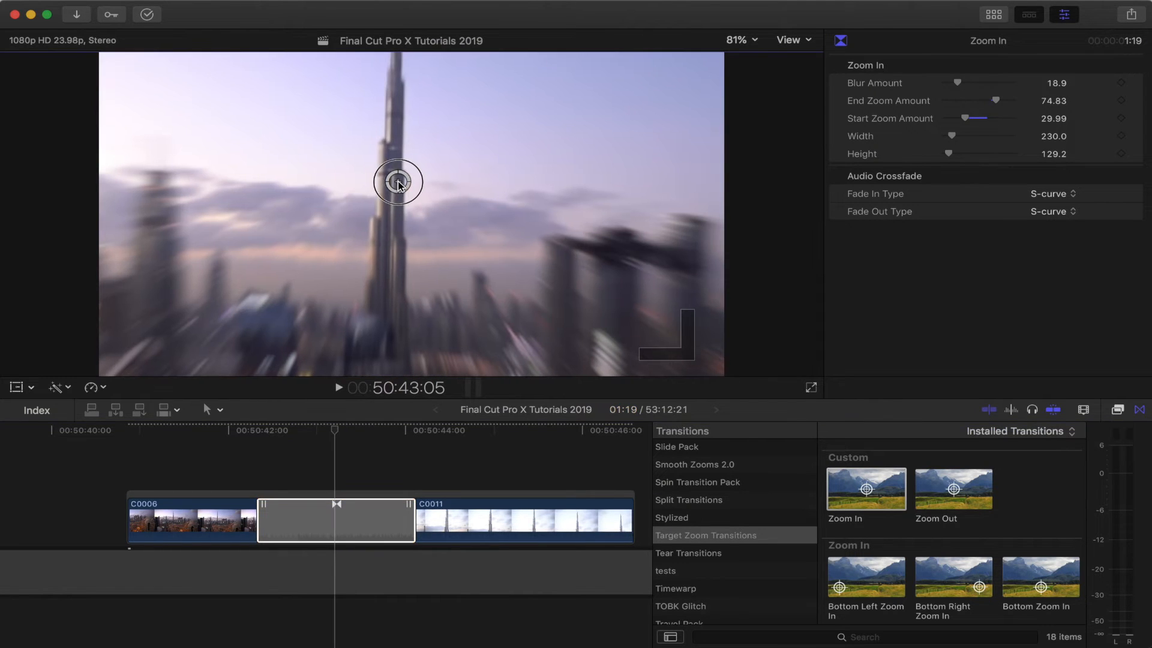
left_click_drag(393, 184, 394, 182)
key("Right")
key("Left")
key("Right")
key("Left")
key("Right")
key("Left")
key("Right")
key("Left")
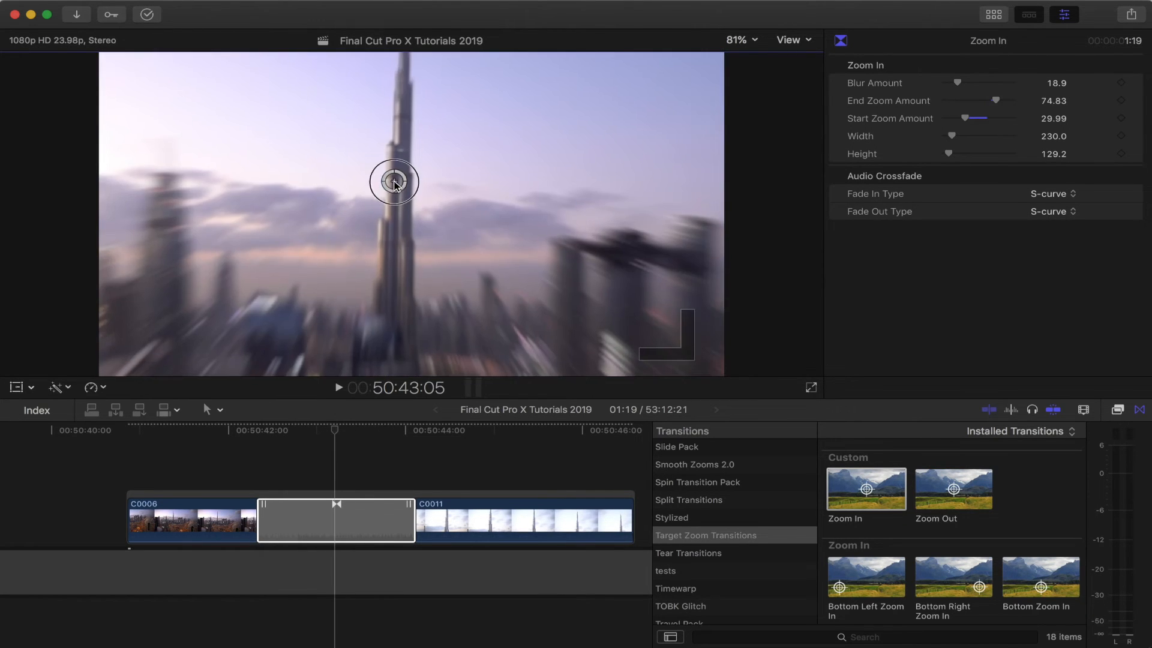
Step: Step back and forth through the transition frames to inspect the zoom motion
key("Right")
key("Right")
key("Left")
key("Left")
key("Left")
key("Left")
key("Left")
key("Left")
key("Right")
key("Right")
key("Right")
key("Right")
key("Right")
key("Left")
key("Left")
key("Left")
key("Left")
key("Left")
key("Right")
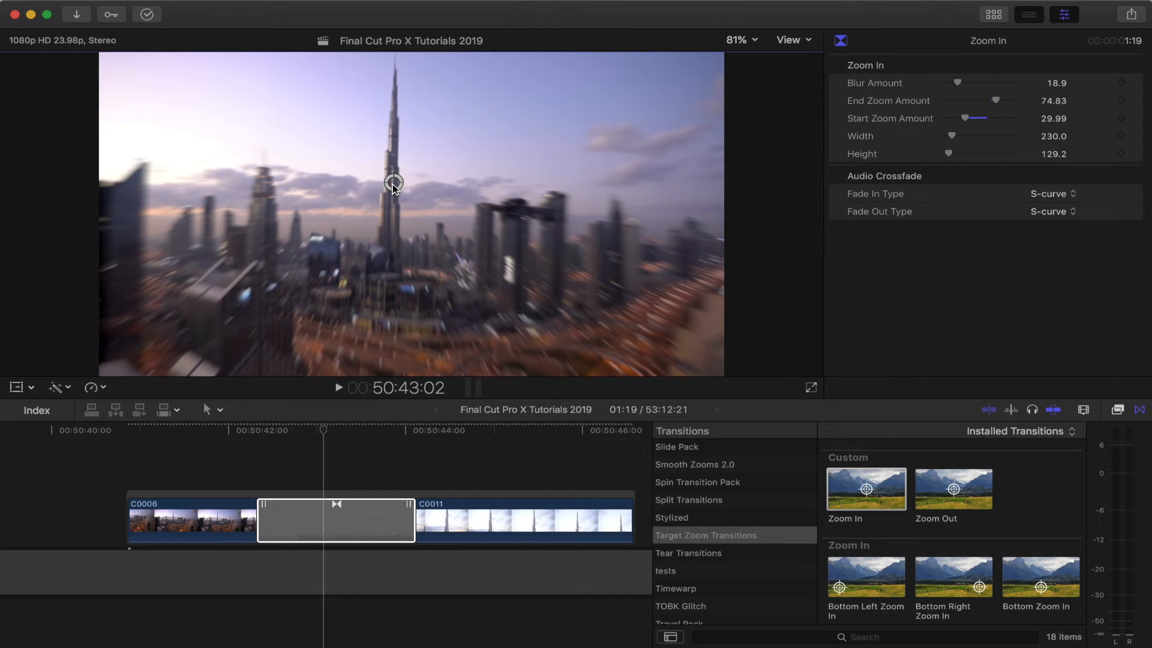
Step: Fine-tune the zoom target position on the tower with precision movement
key("super")
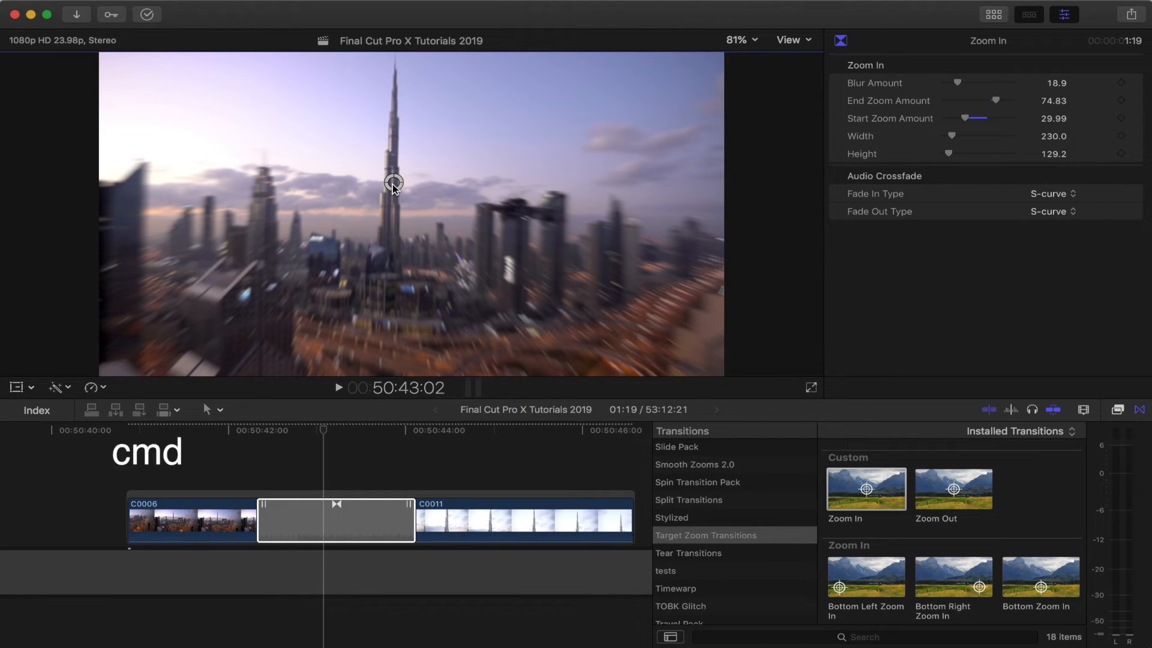
mouse_move(392, 186)
left_mouse_down()
mouse_move(405, 178)
mouse_move(389, 179)
left_mouse_up()
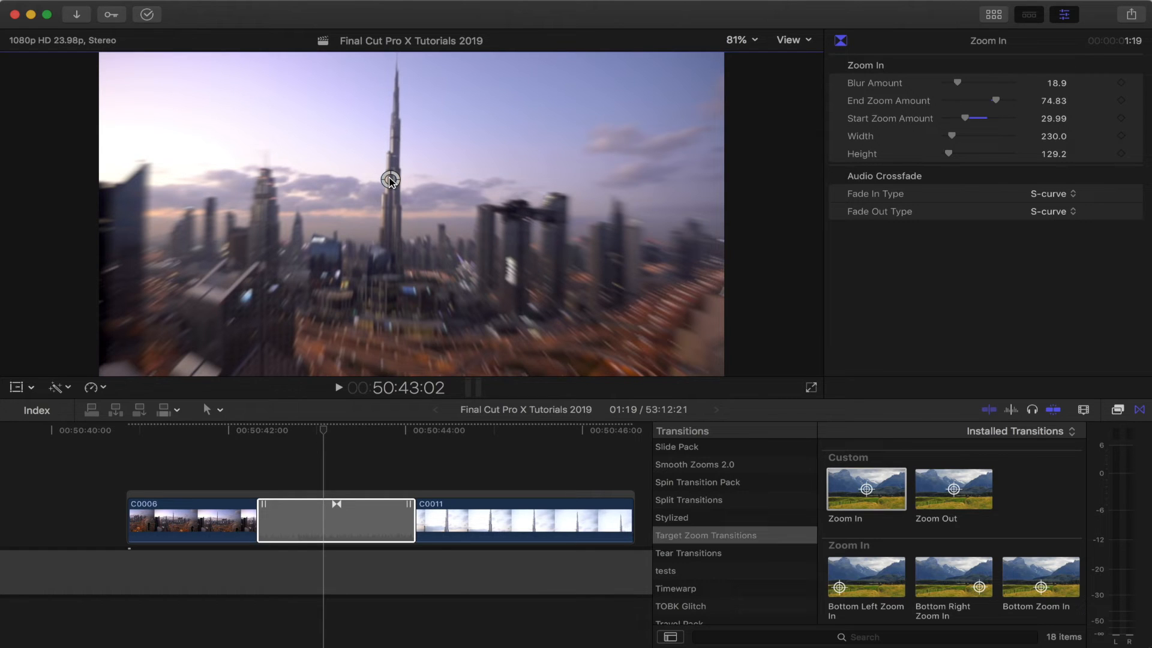
Step: Play the transition and lower its Blur Amount to about 12.78
left_click(327, 517)
key("slash")
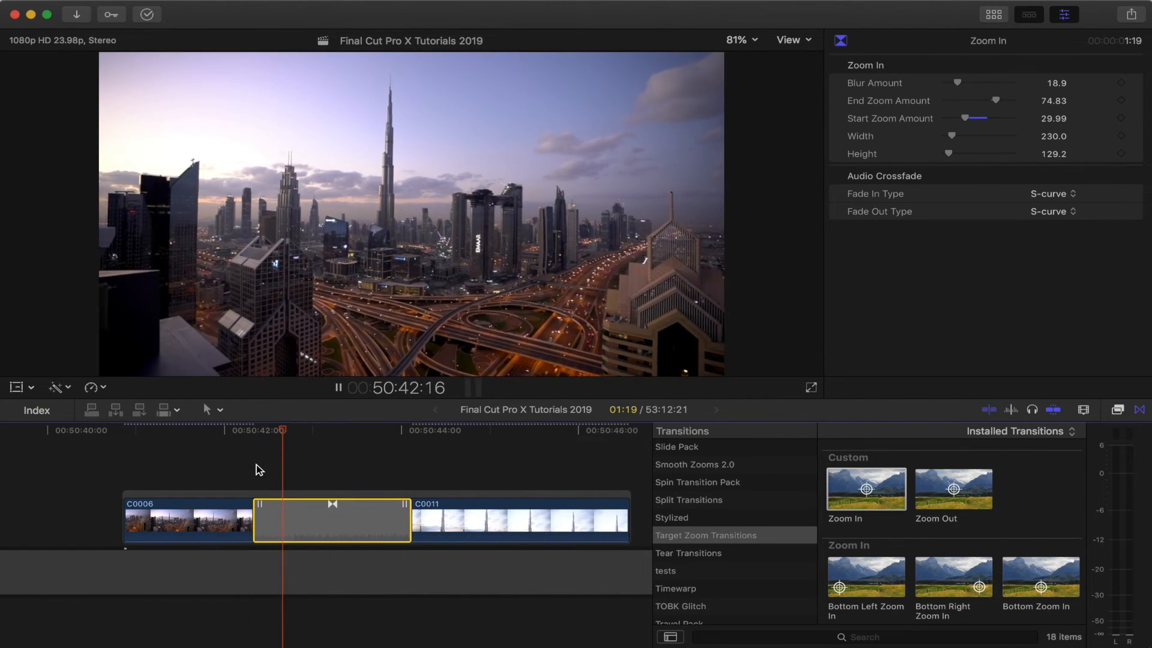
left_click(290, 430)
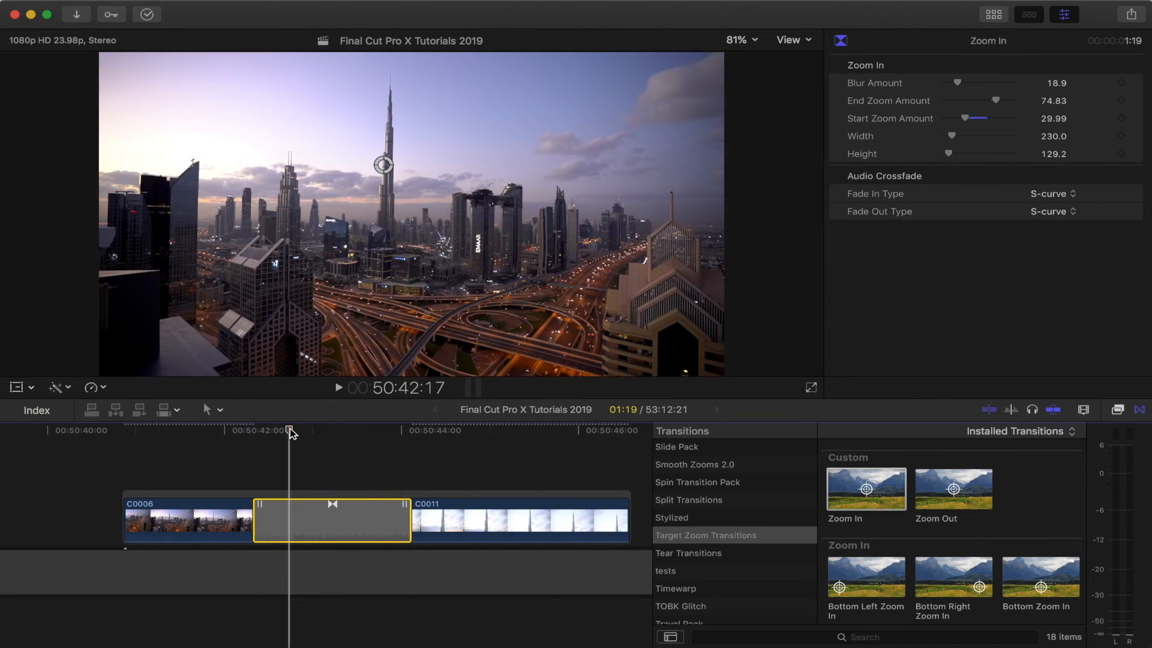
left_click(321, 430)
mouse_move(957, 83)
left_mouse_down()
mouse_move(1029, 90)
mouse_move(955, 88)
left_mouse_up()
left_click(359, 430)
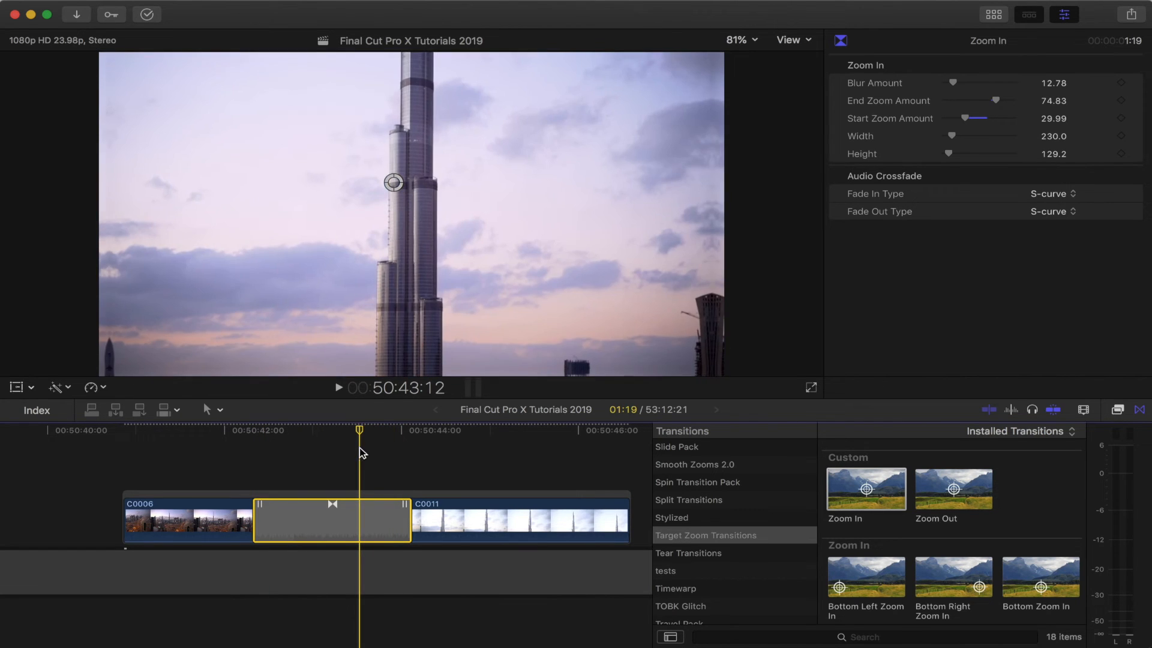
Step: Match the color of clip C0011 to a frame of clip C0006 and apply the match
left_click(428, 432)
left_click(434, 516)
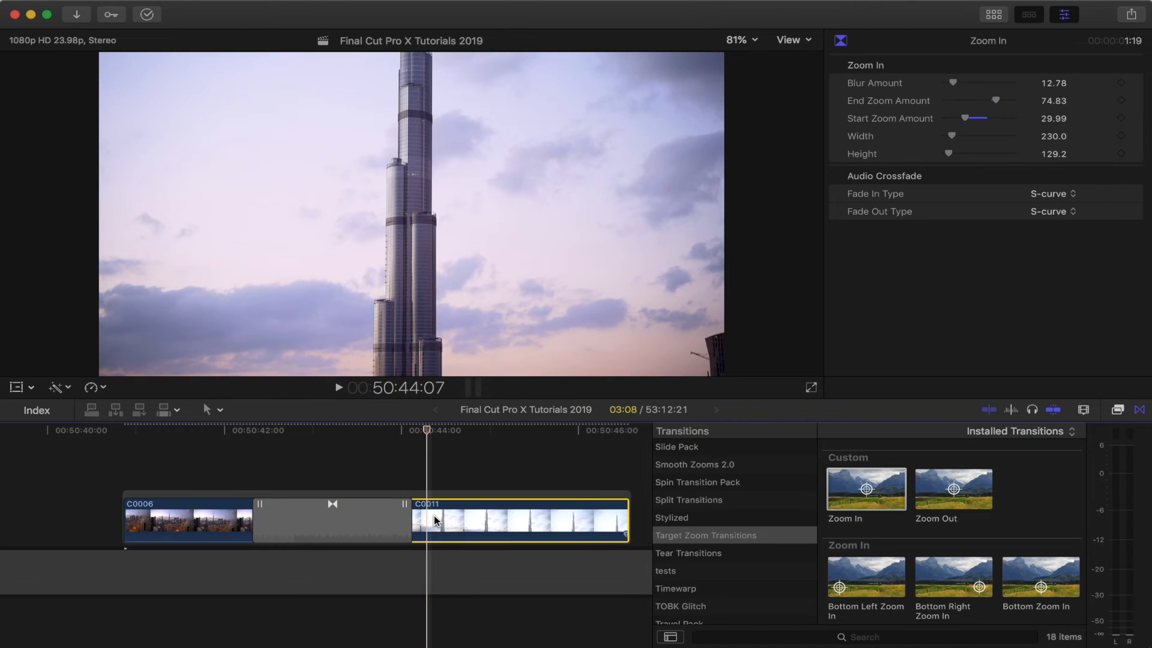
scroll(878, 127, "up", 2)
left_click(1115, 65)
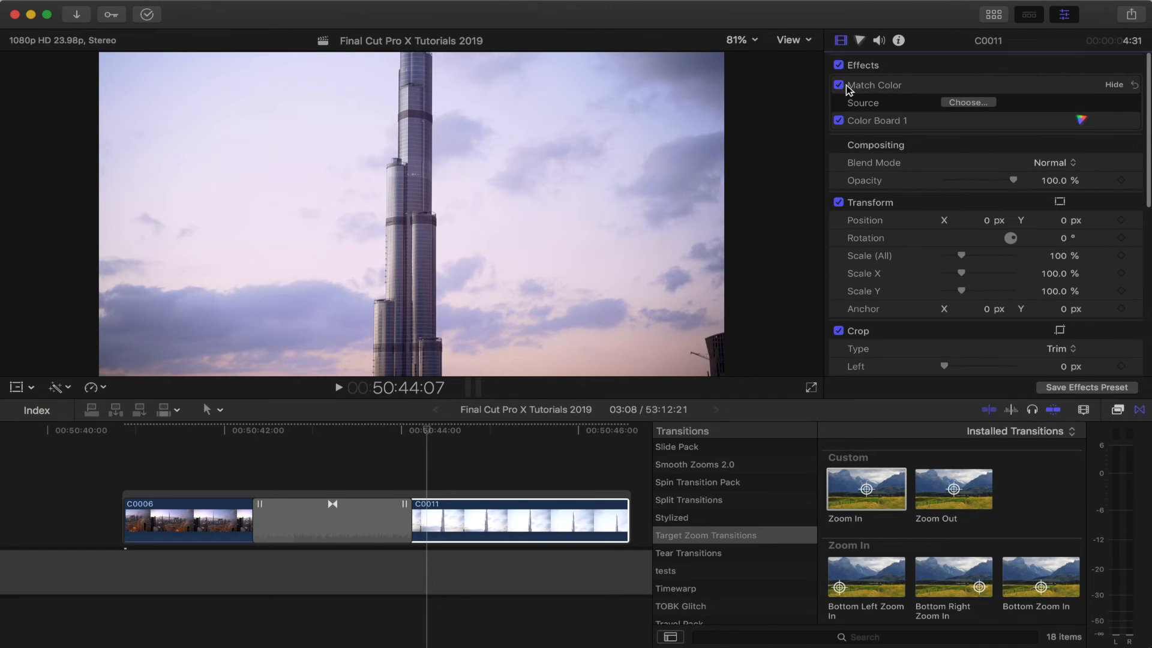
left_click(449, 522)
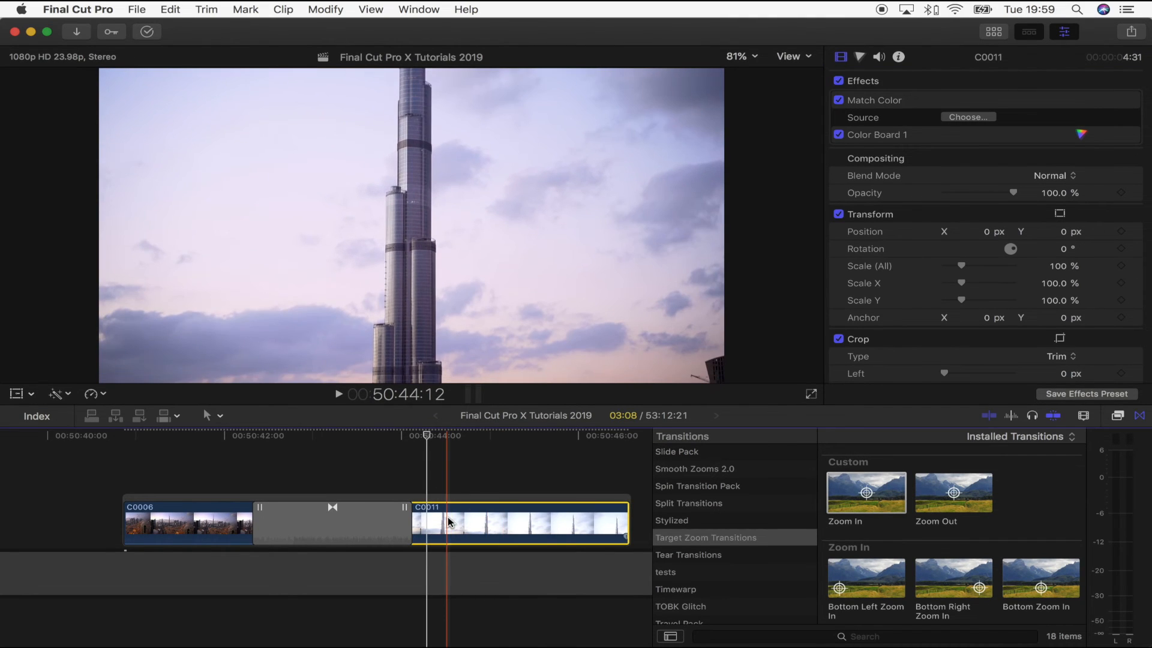
left_click(325, 9)
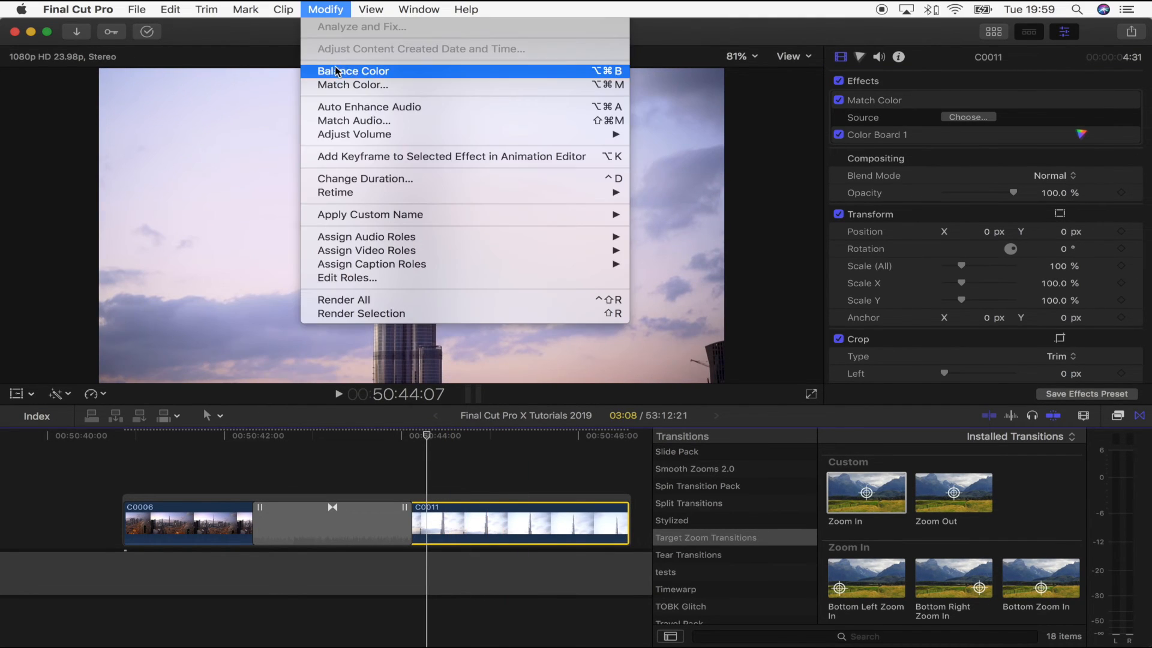
left_click(423, 86)
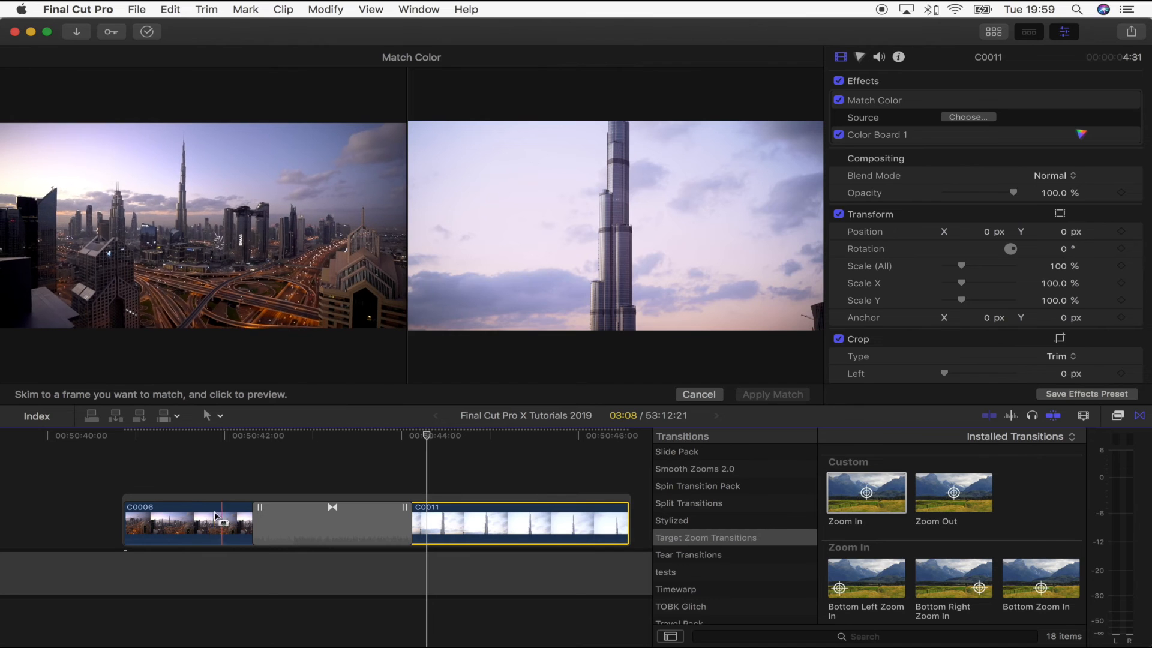
left_click(205, 526)
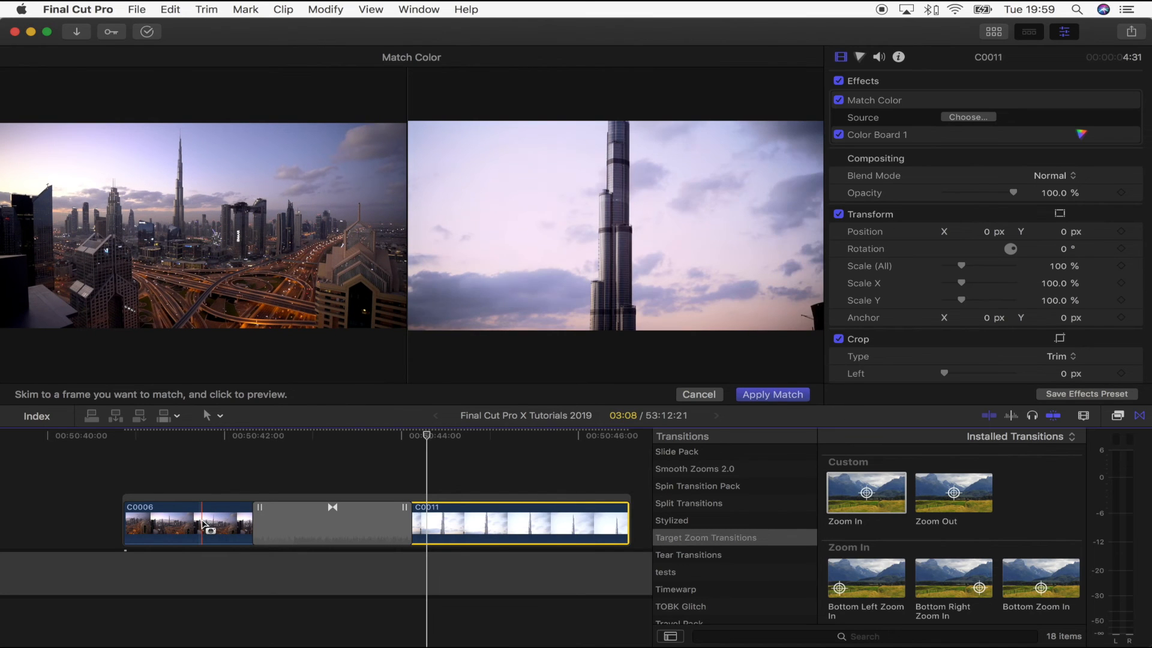
left_click(763, 394)
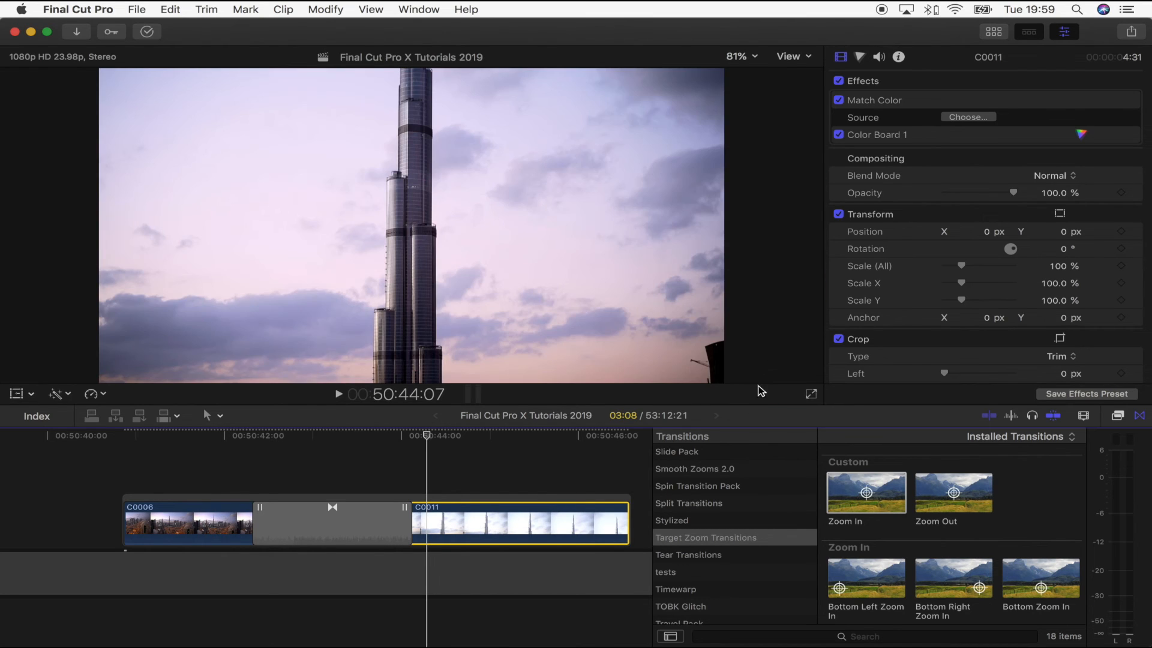
mouse_move(424, 442)
left_mouse_down()
mouse_move(244, 442)
mouse_move(423, 442)
left_mouse_up()
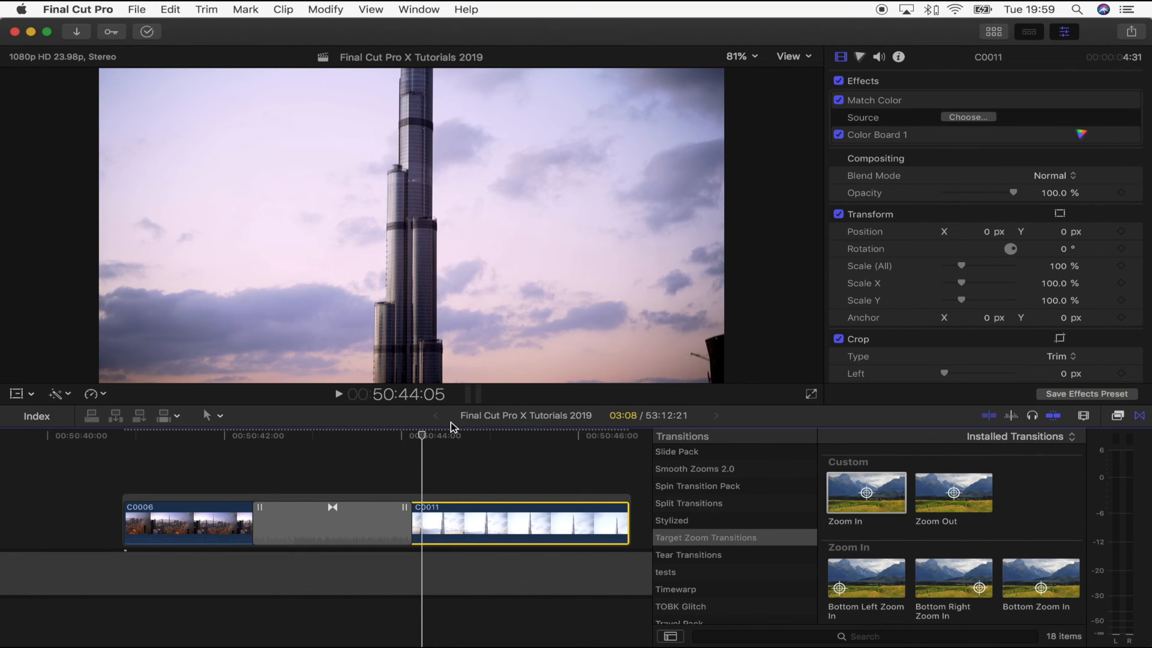
left_click(268, 441)
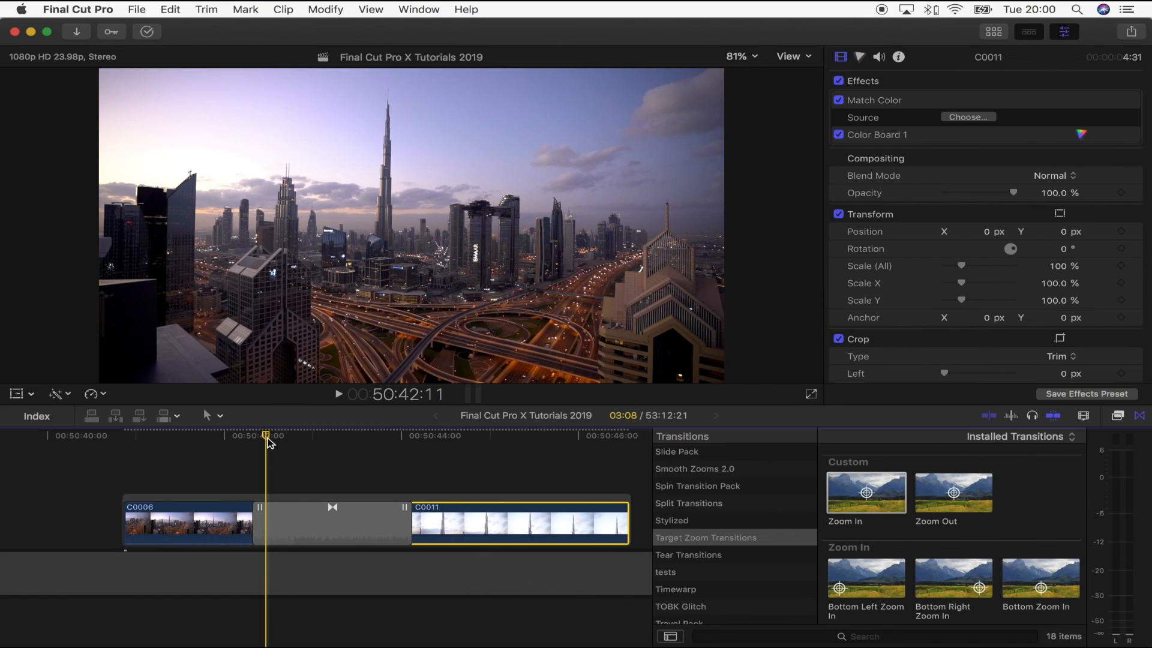